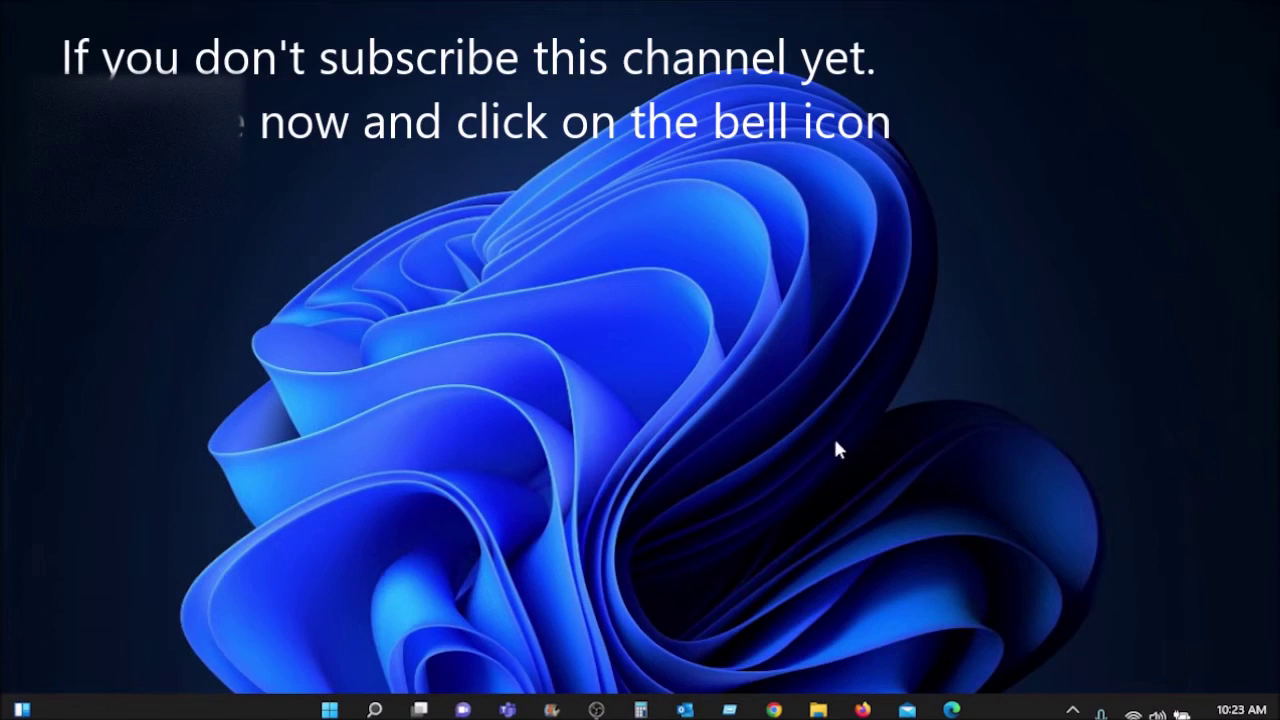
Open Windows Settings and go to the Temporary files list within the system Storage settings
click(377, 711)
text(s)
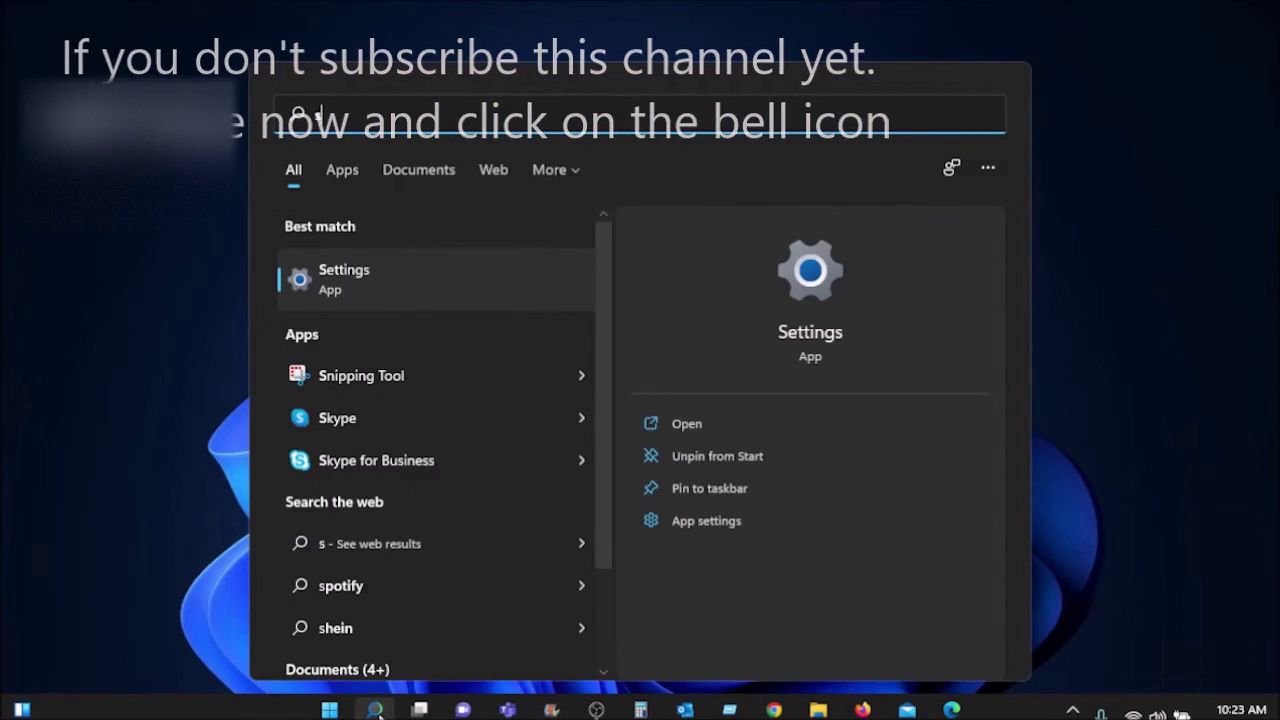
click(346, 284)
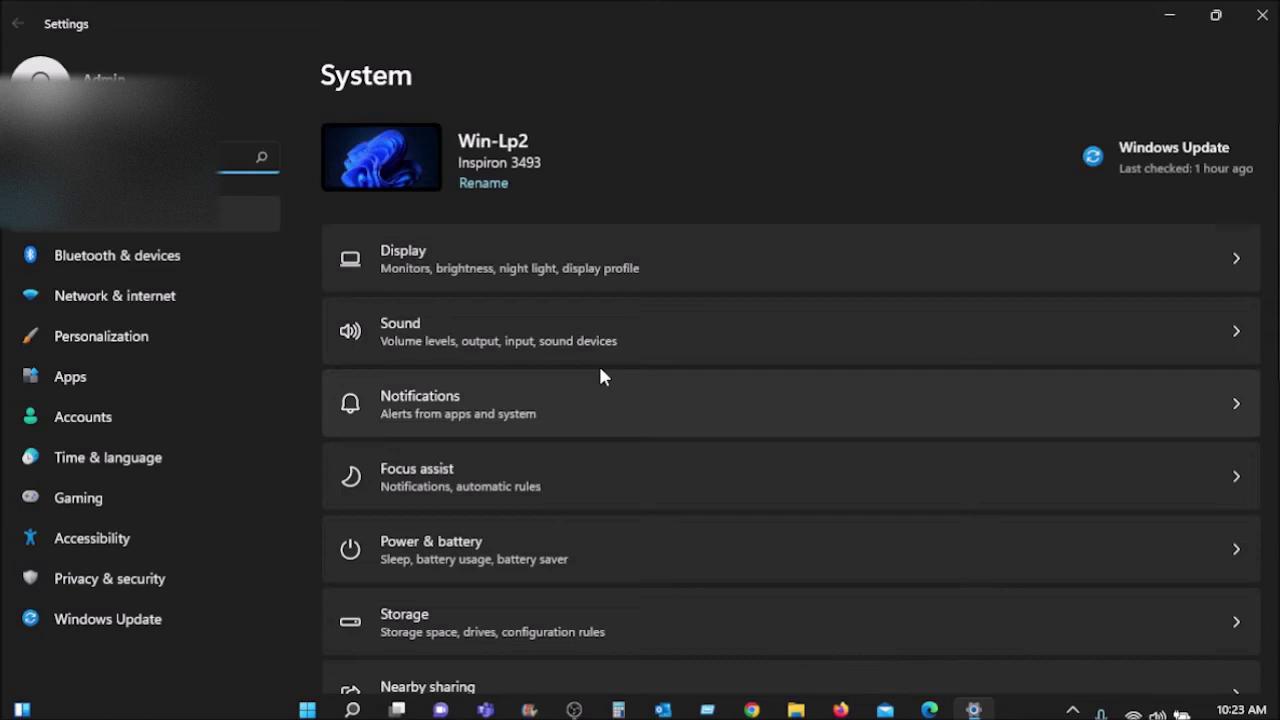
scroll(600, 370, down, 5)
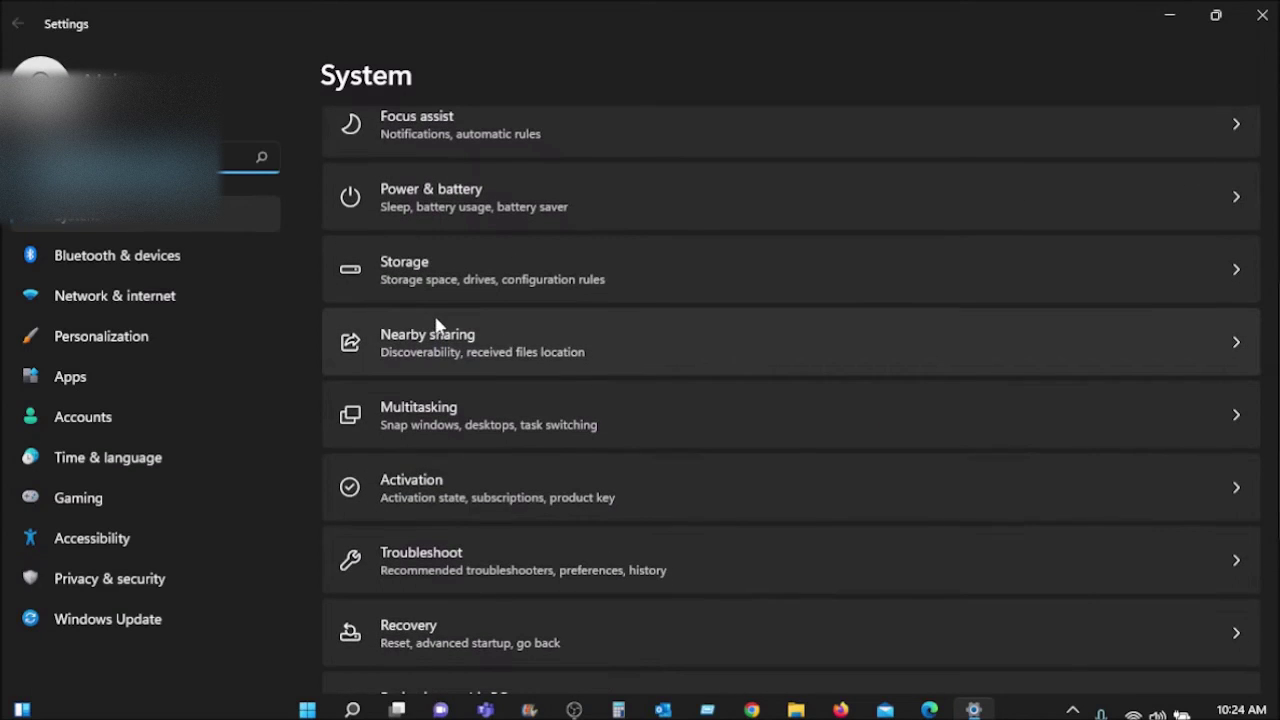
click(425, 280)
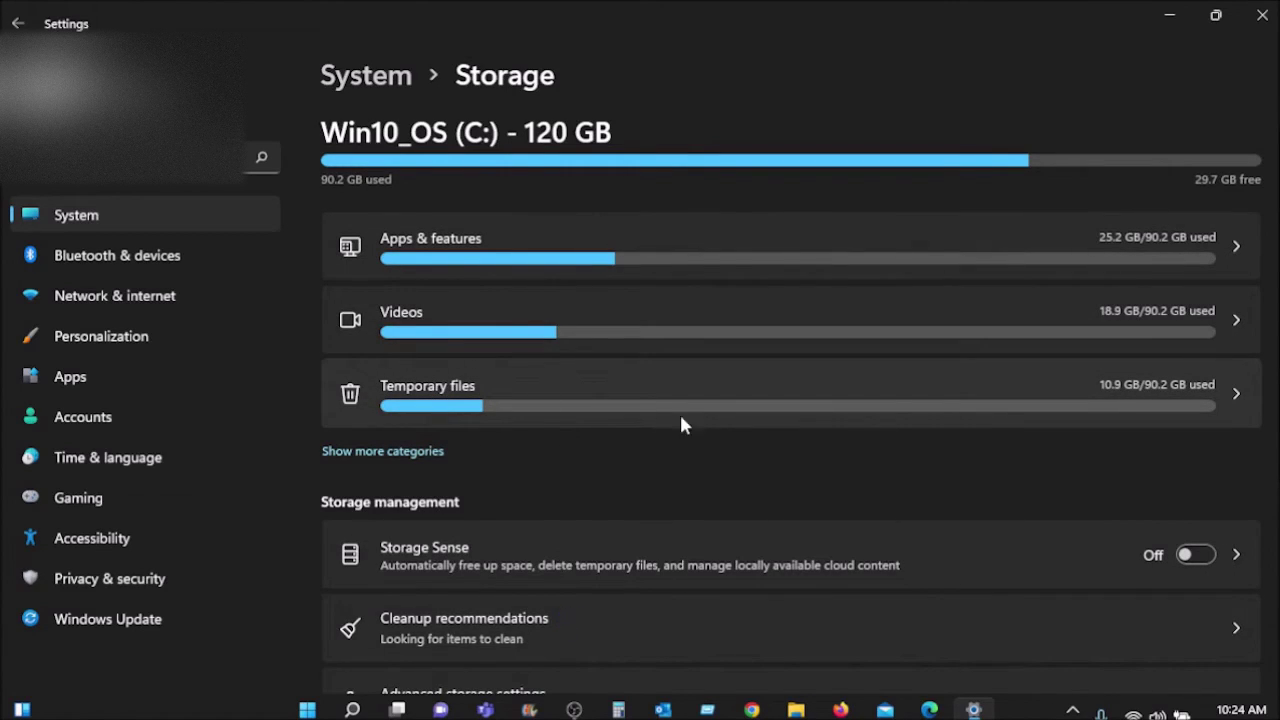
click(1237, 397)
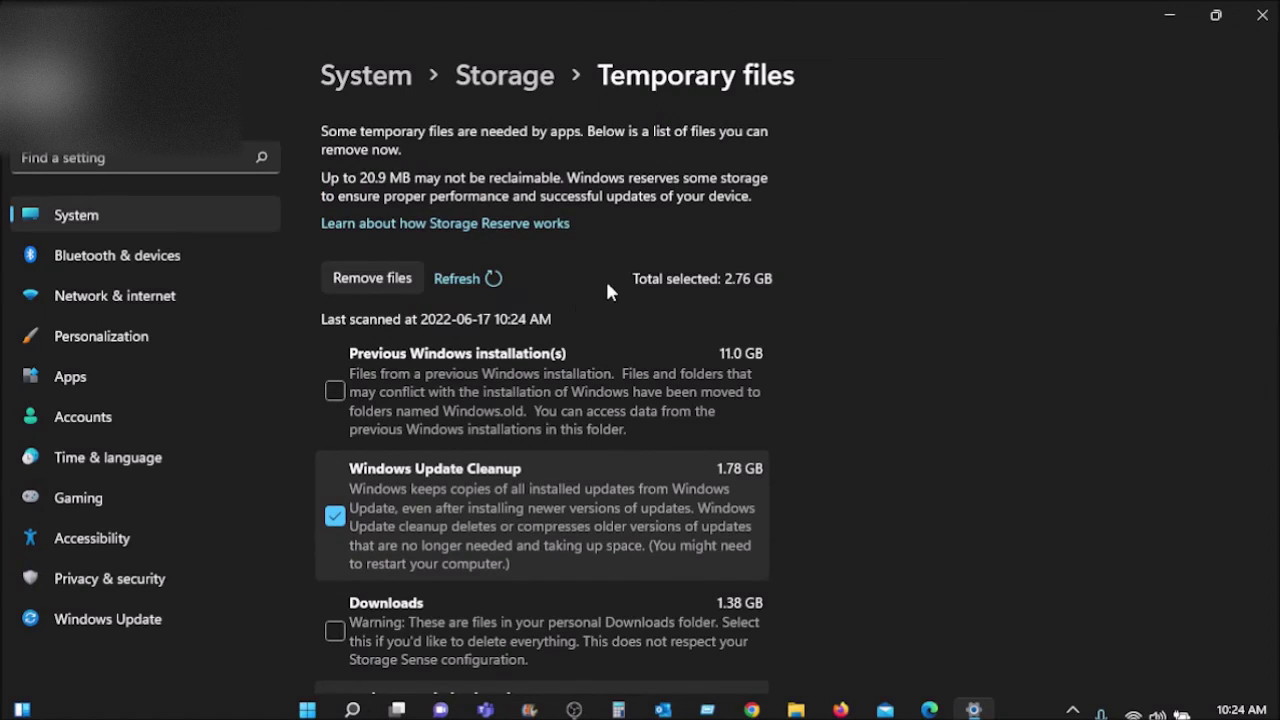
Deselect Windows error reports and feedback diagnostics, DirectX Shader Cache, Temporary Internet Files and Thumbnails in the cleanup list
scroll(393, 396, down, 5)
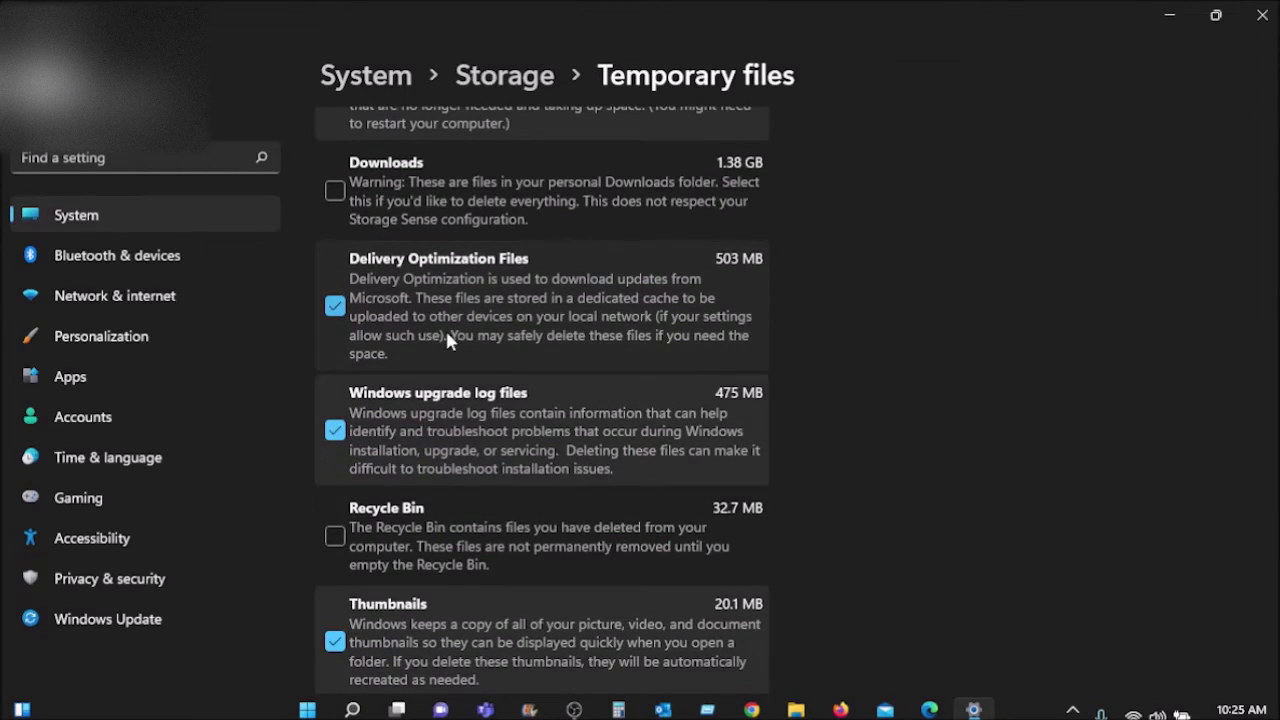
scroll(490, 525, down, 5)
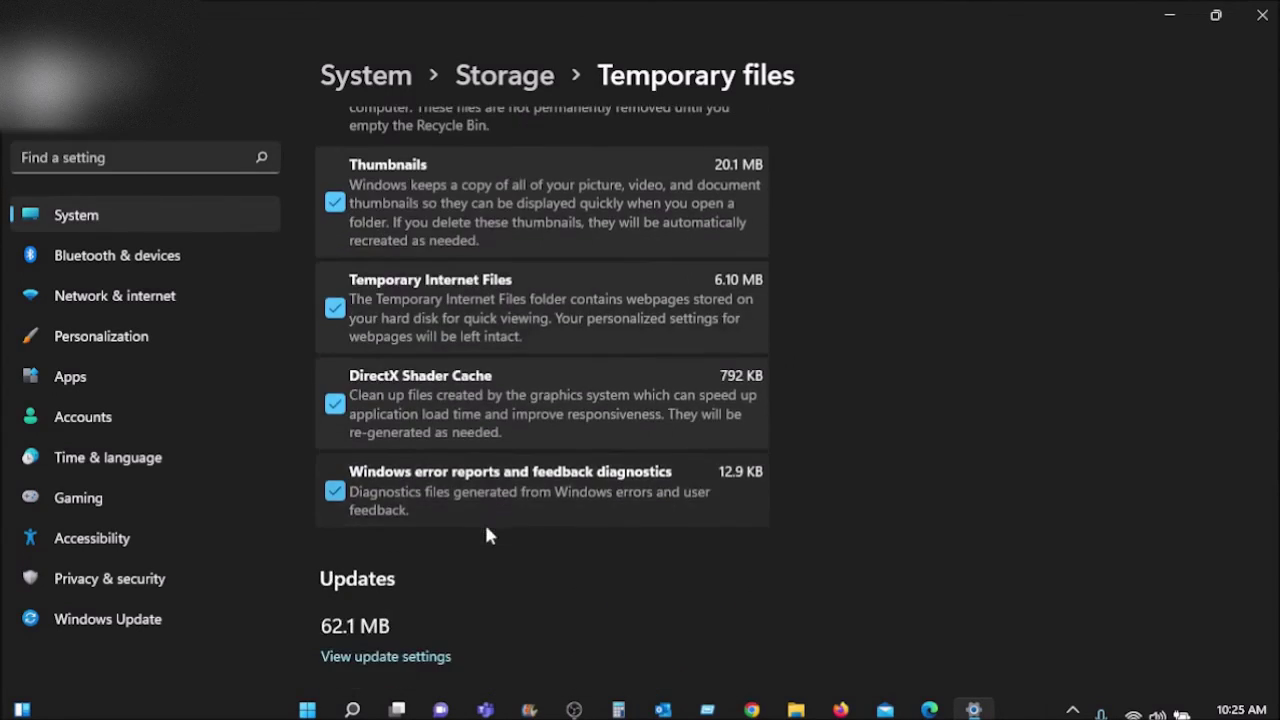
click(333, 493)
click(334, 403)
click(335, 309)
click(335, 203)
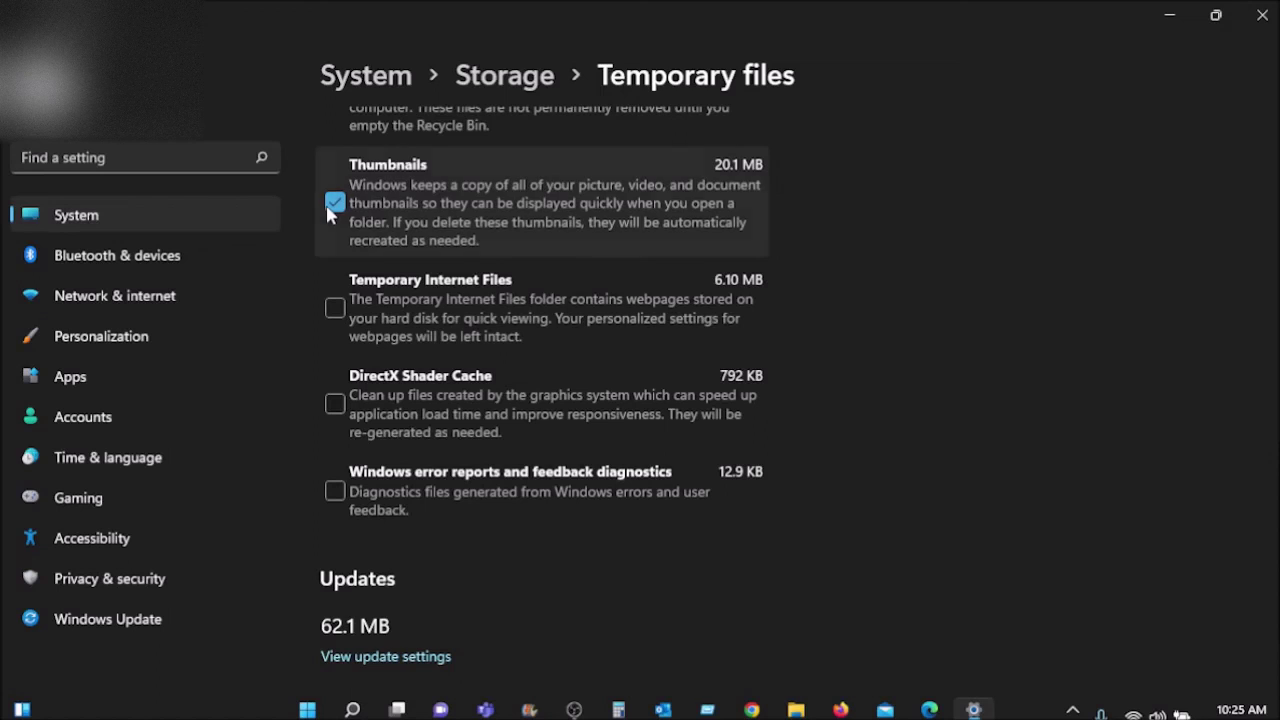
Deselect Windows upgrade log files, Delivery Optimization Files and Windows Update Cleanup in the cleanup list
scroll(409, 423, up, 5)
click(334, 431)
click(334, 307)
scroll(340, 465, up, 4)
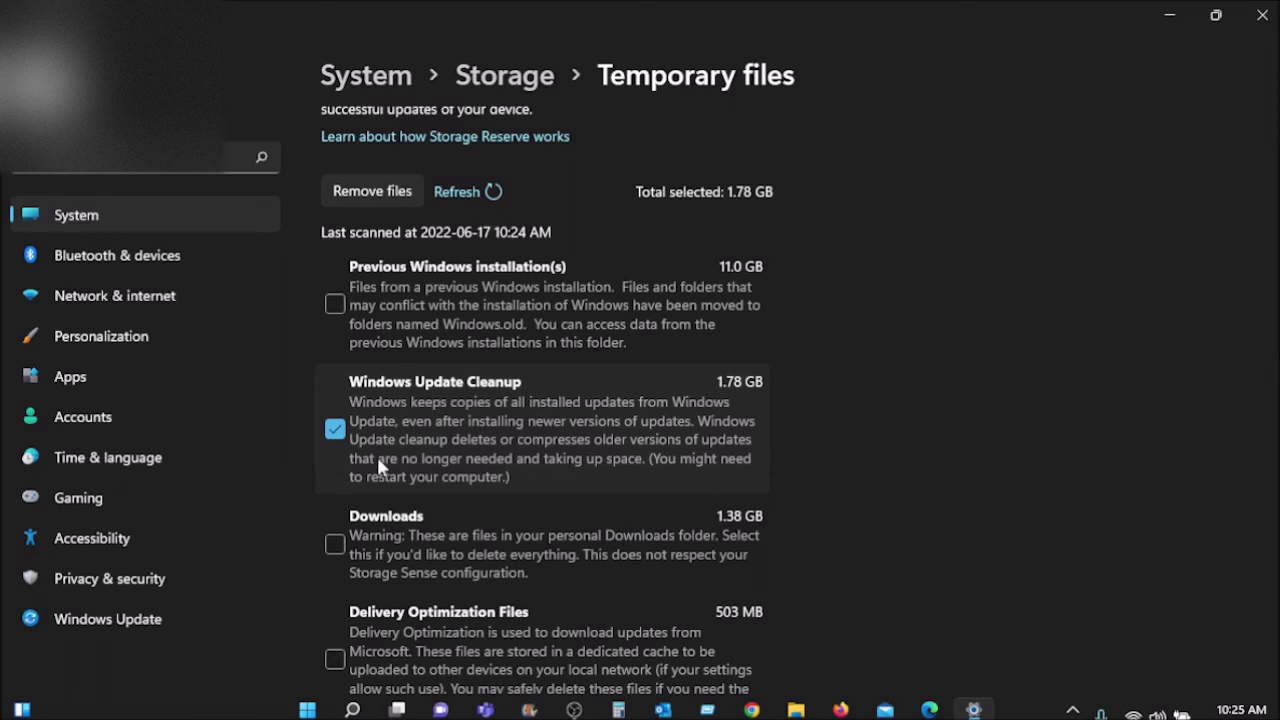
click(331, 448)
scroll(459, 466, up, 2)
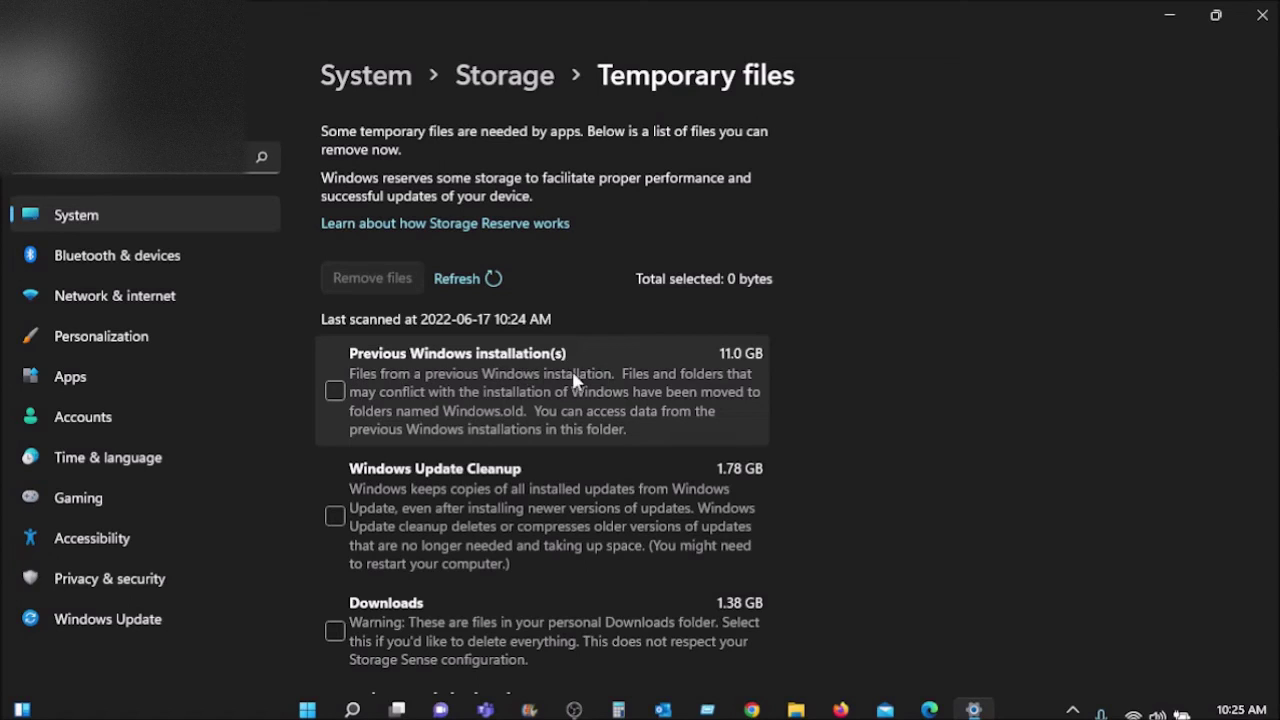
Select only Previous Windows installation(s) and permanently remove those files
click(334, 393)
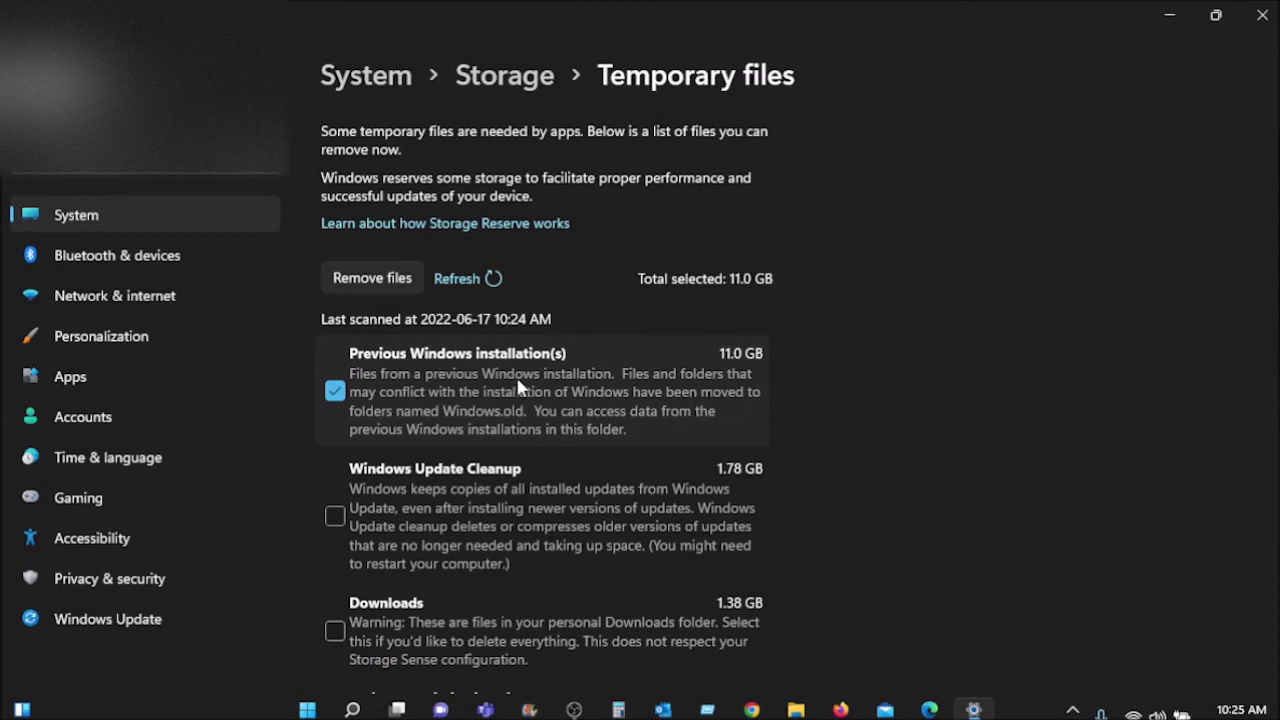
click(370, 279)
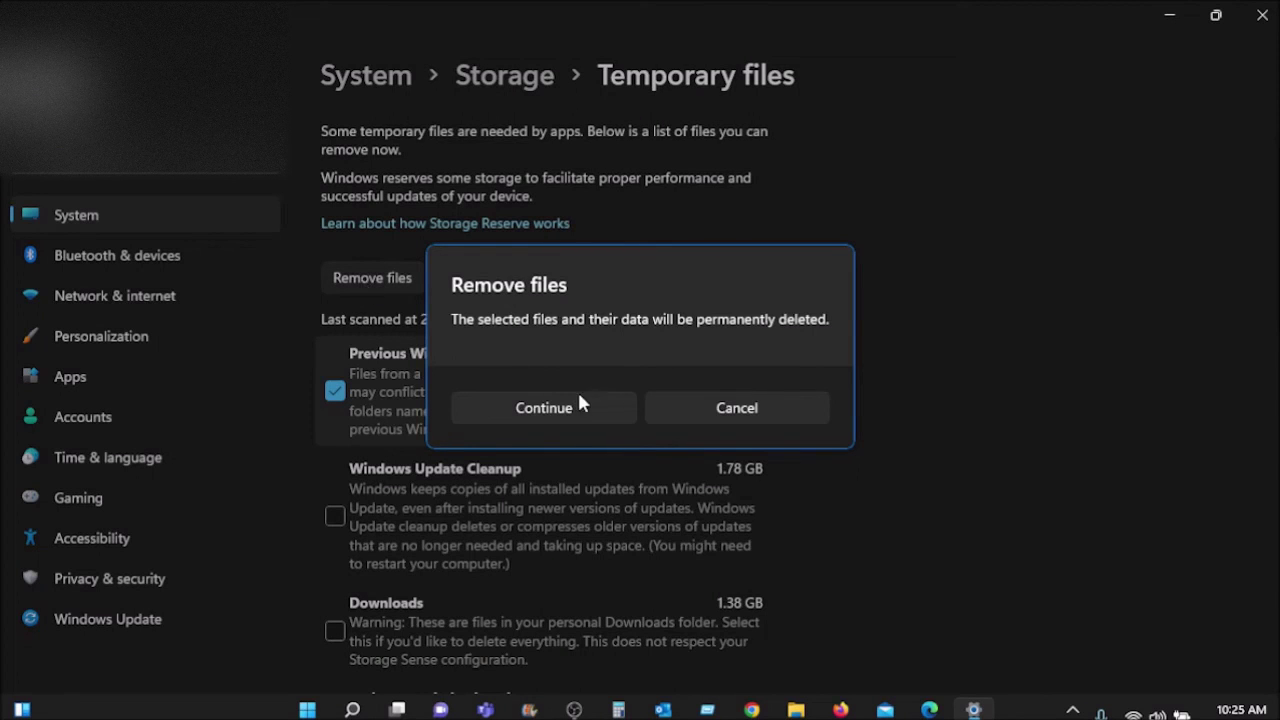
click(545, 412)
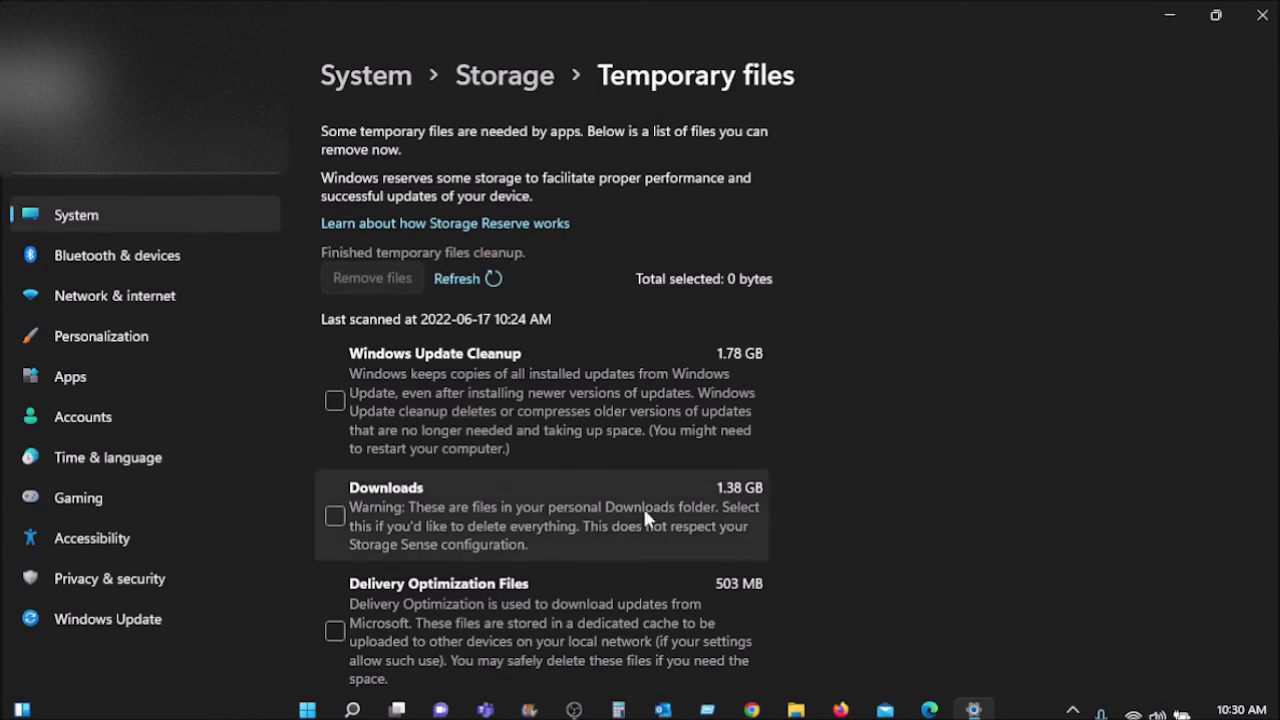
Switch to File Explorer, check the Win10_OS (C:) drive for a Windows.old folder, and close the window
click(795, 708)
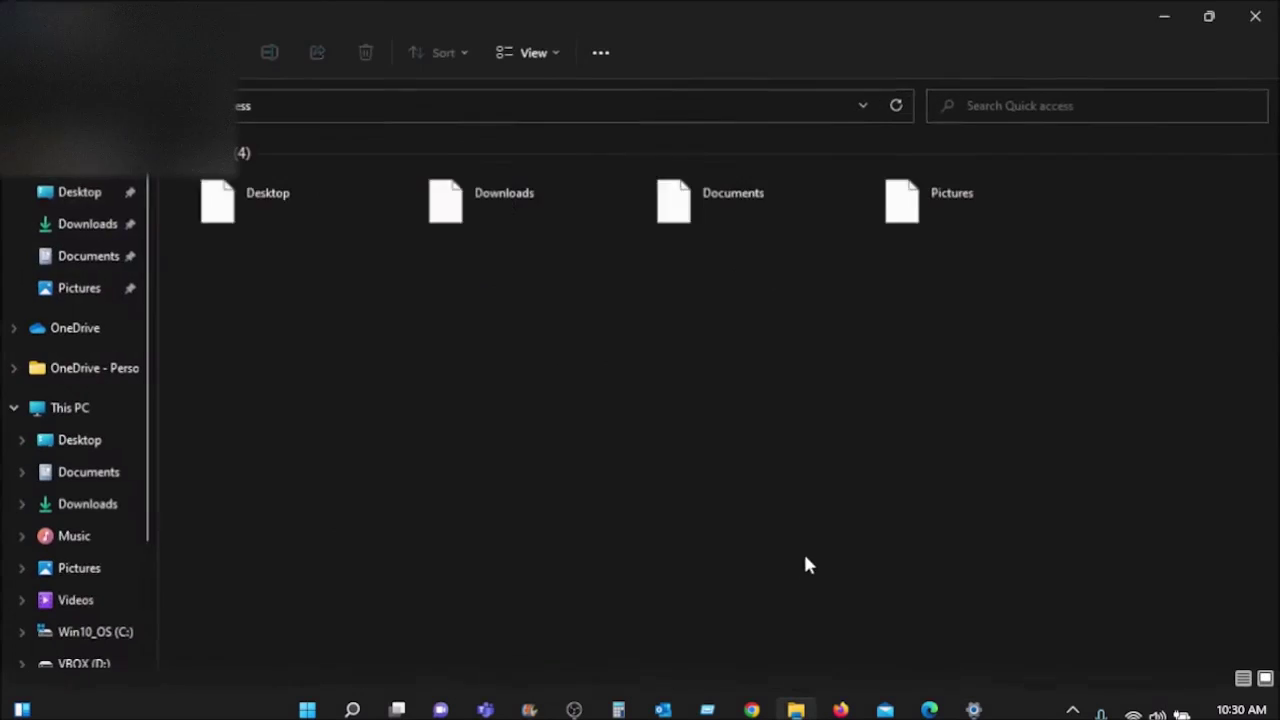
click(77, 424)
double_click(266, 328)
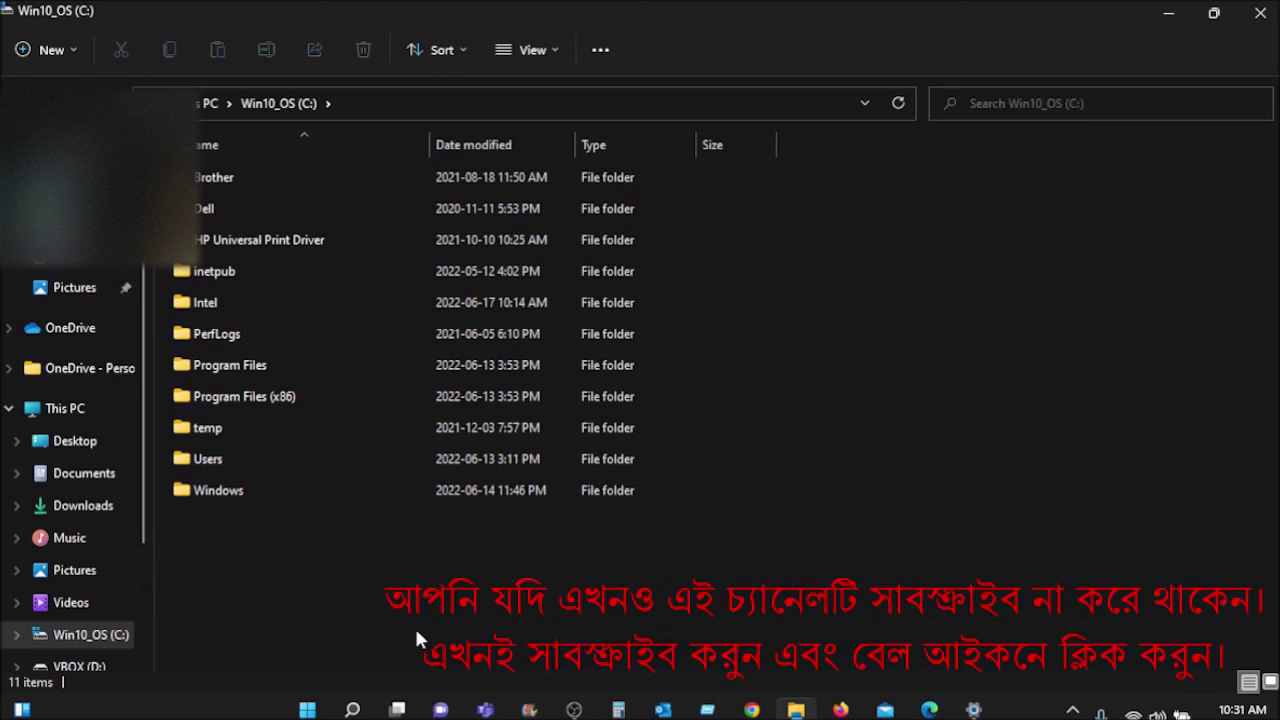
click(94, 634)
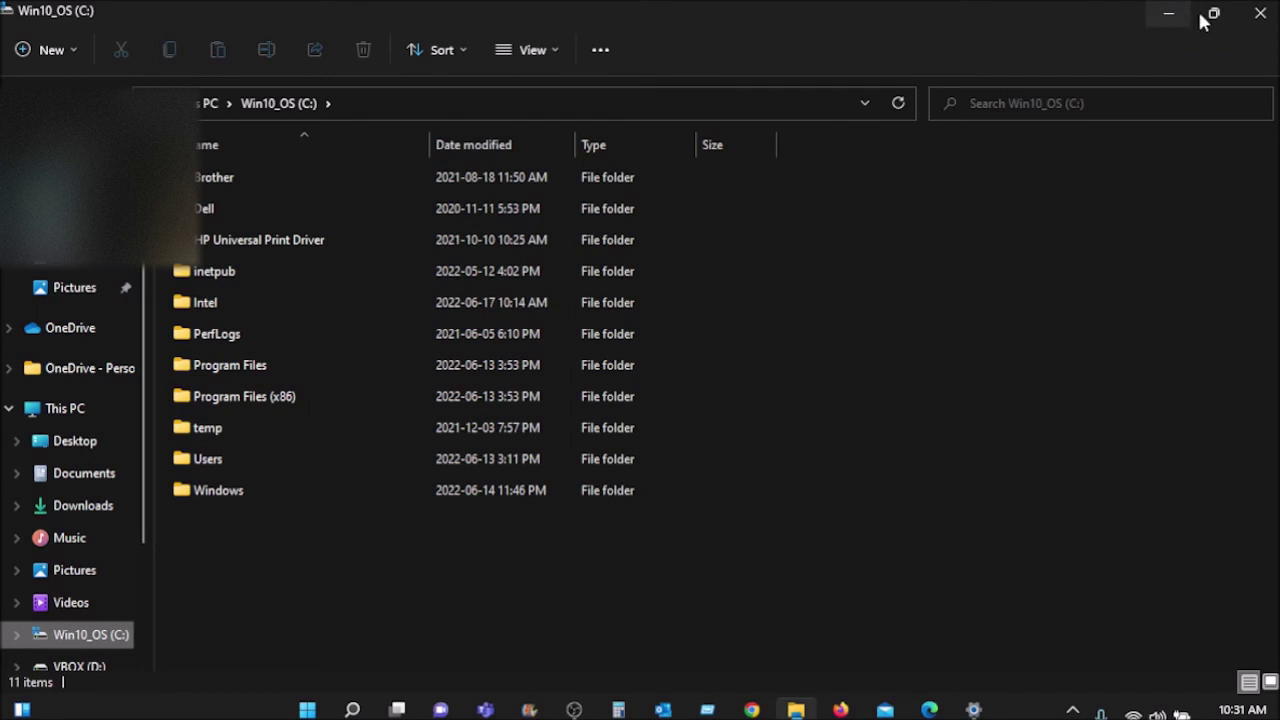
click(1260, 12)
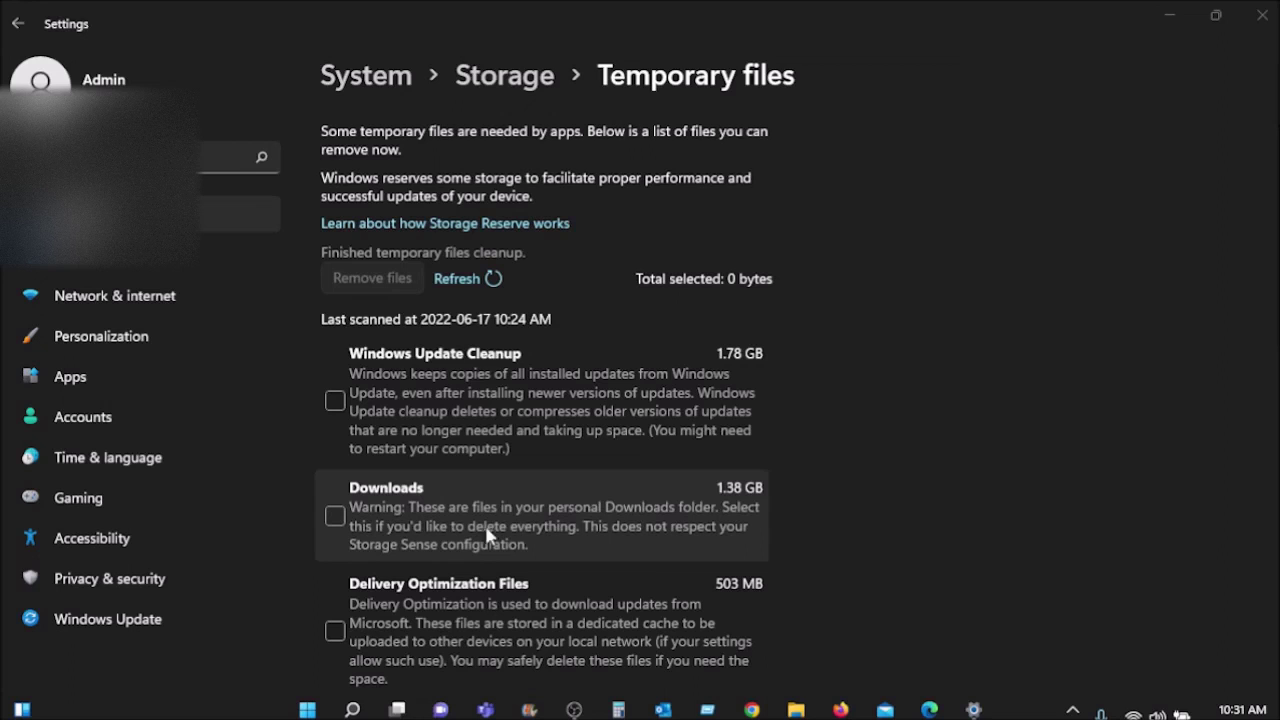
Review the remaining temporary file categories, selecting and clearing Windows Update Cleanup, and minimize the Settings window
scroll(557, 513, down, 3)
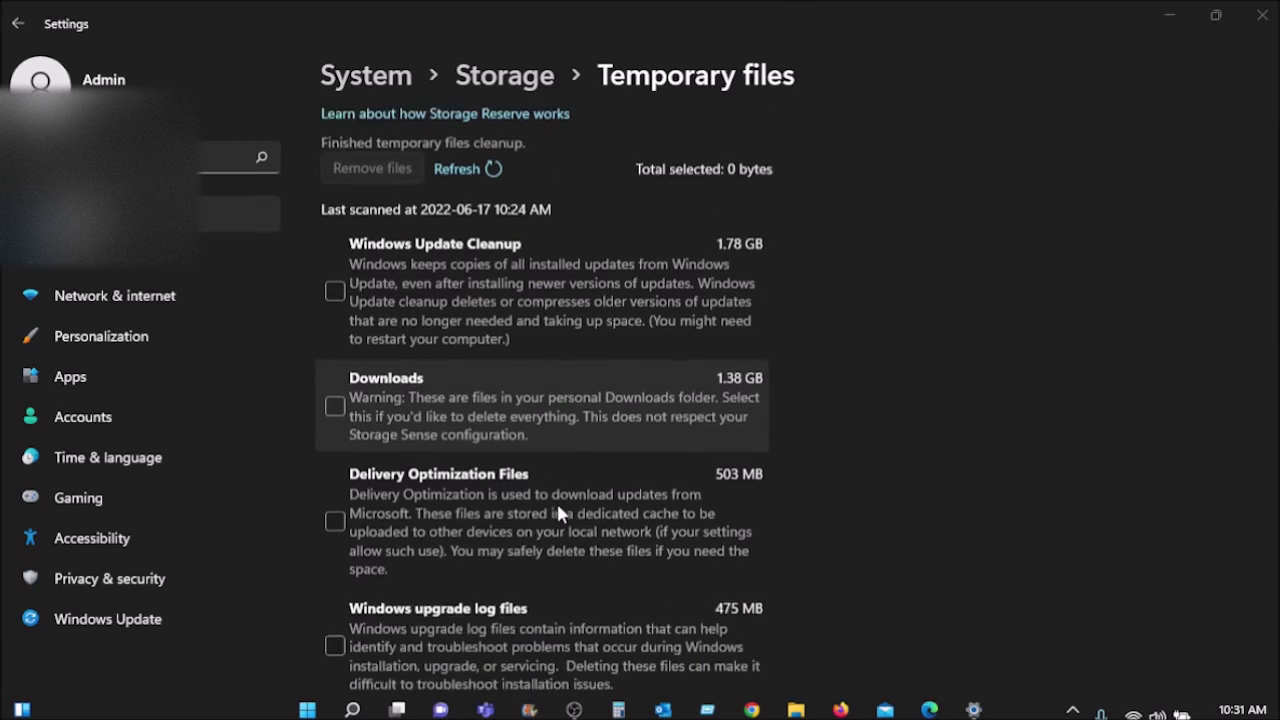
scroll(558, 510, down, 3)
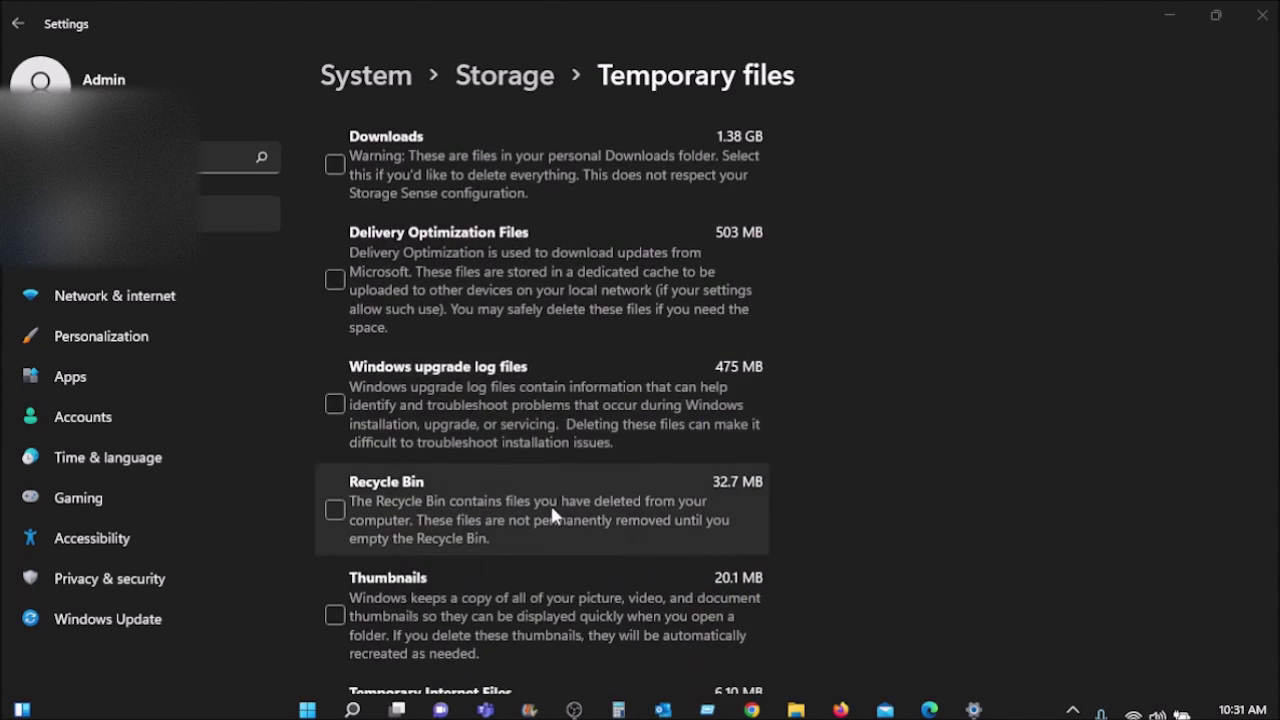
scroll(550, 503, up, 5)
click(333, 400)
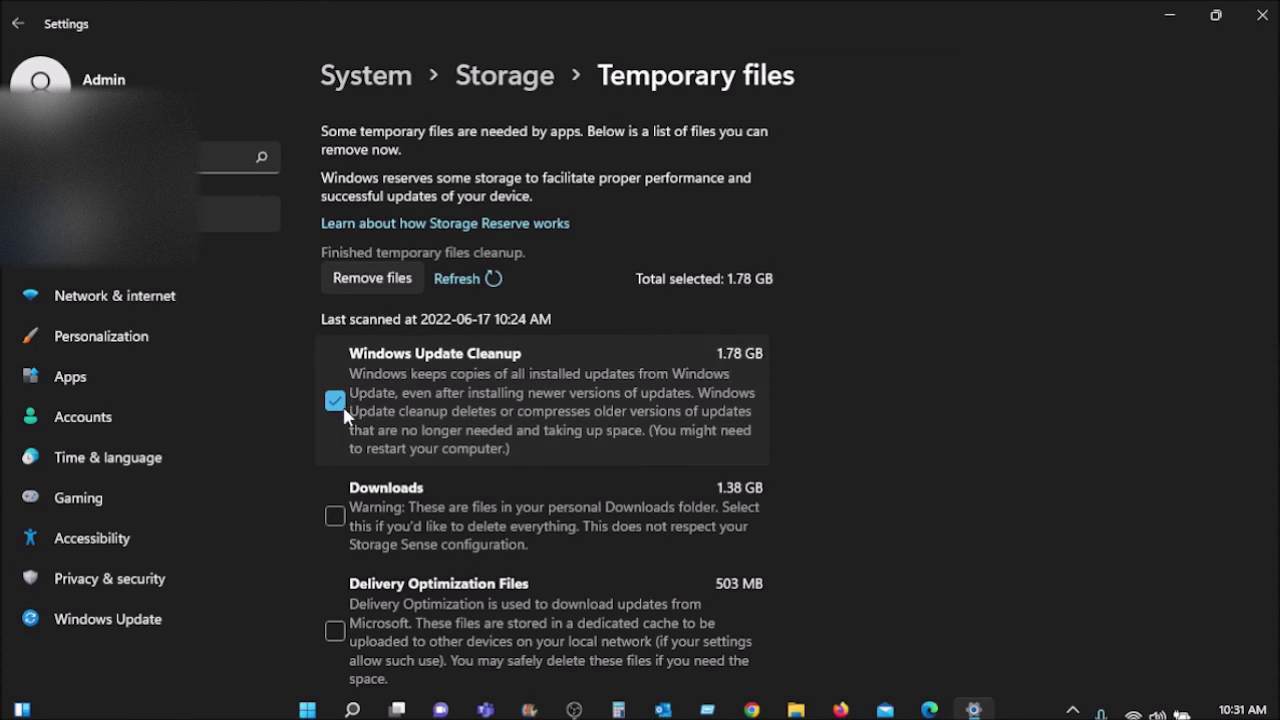
click(334, 403)
scroll(558, 481, down, 7)
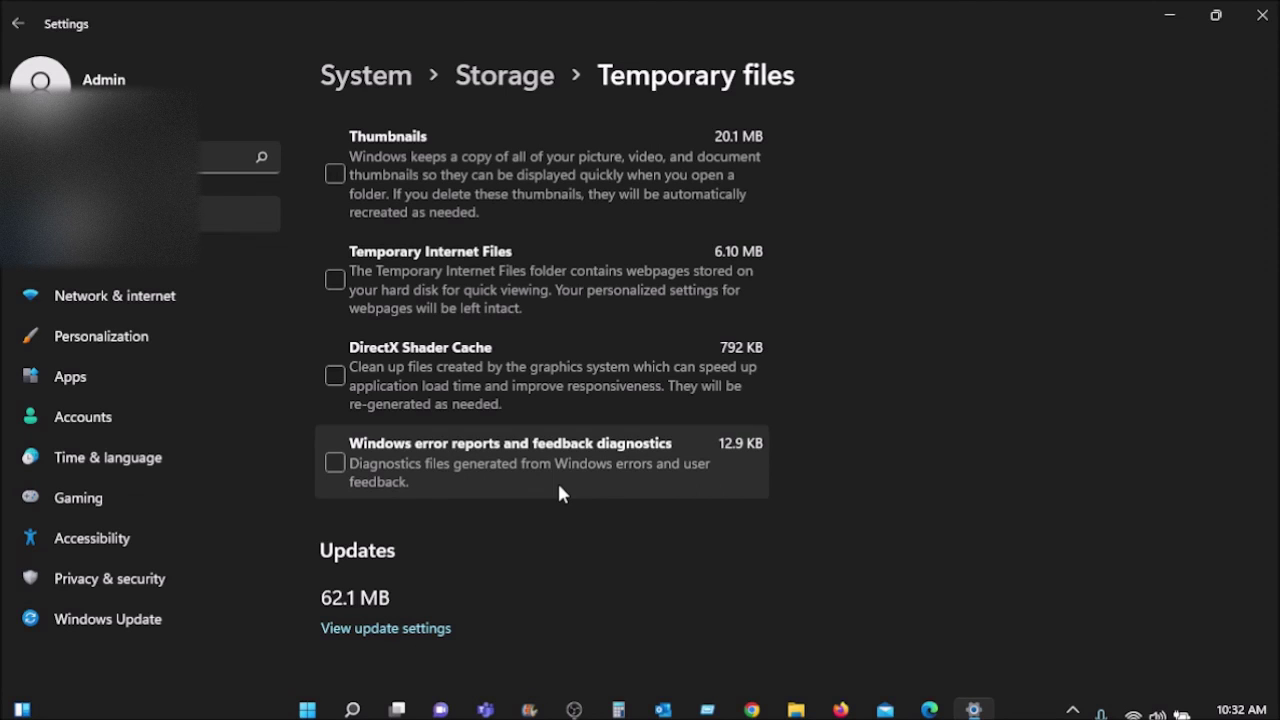
scroll(559, 490, up, 3)
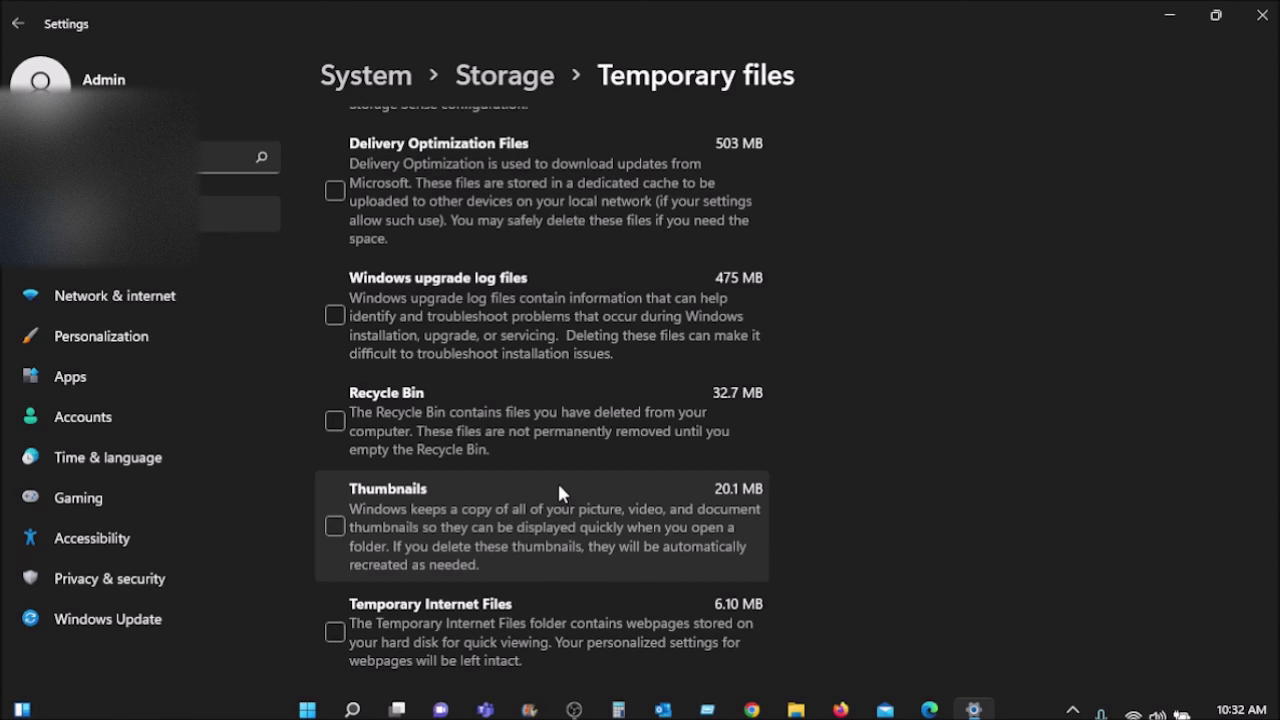
scroll(559, 488, up, 5)
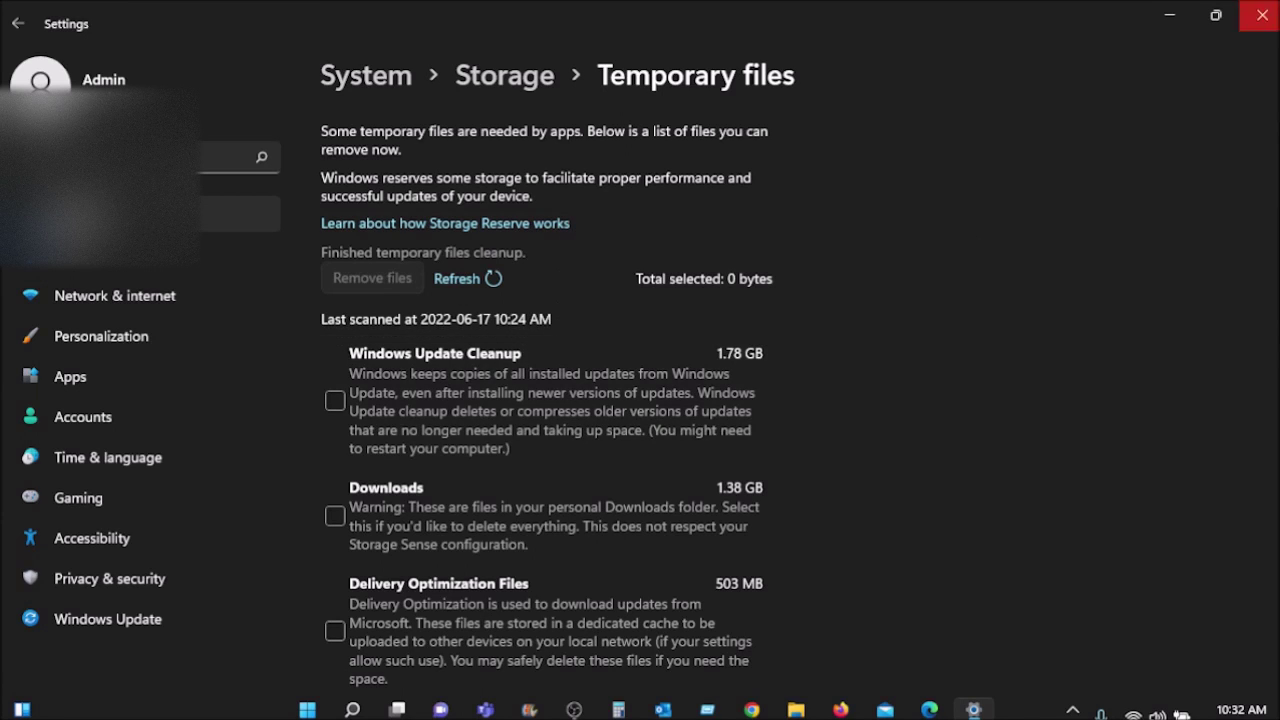
click(1169, 15)
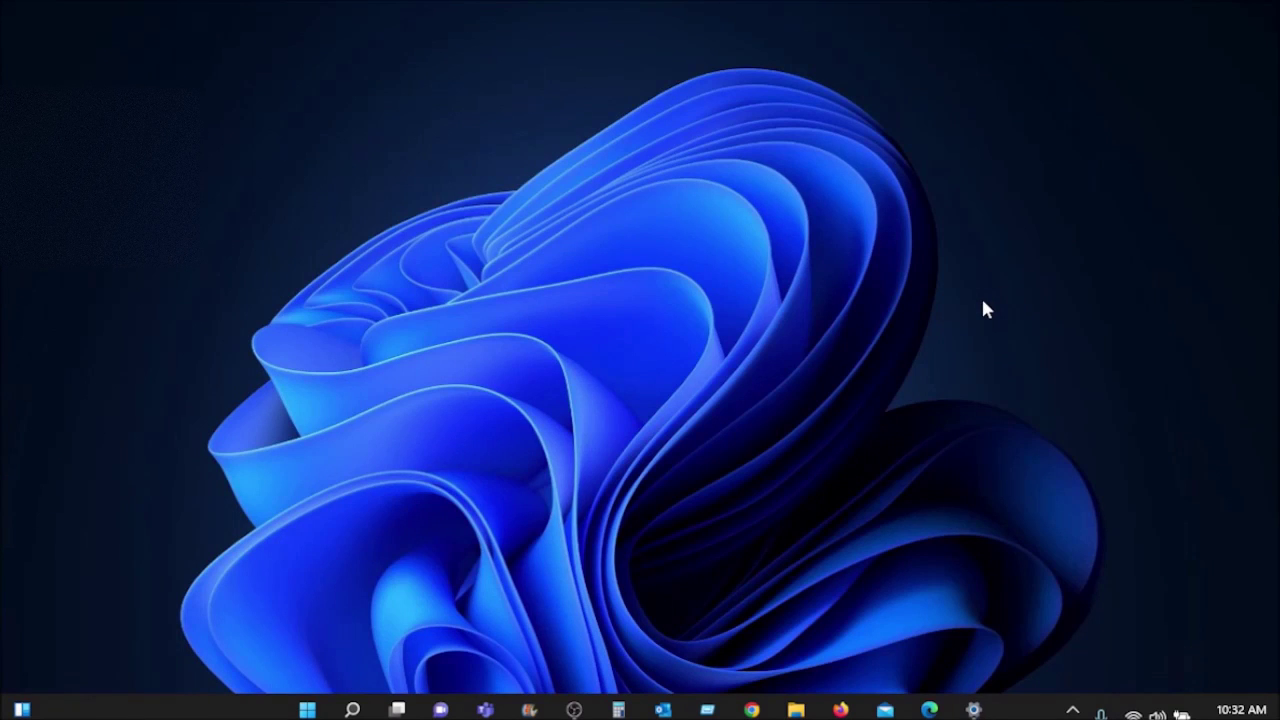